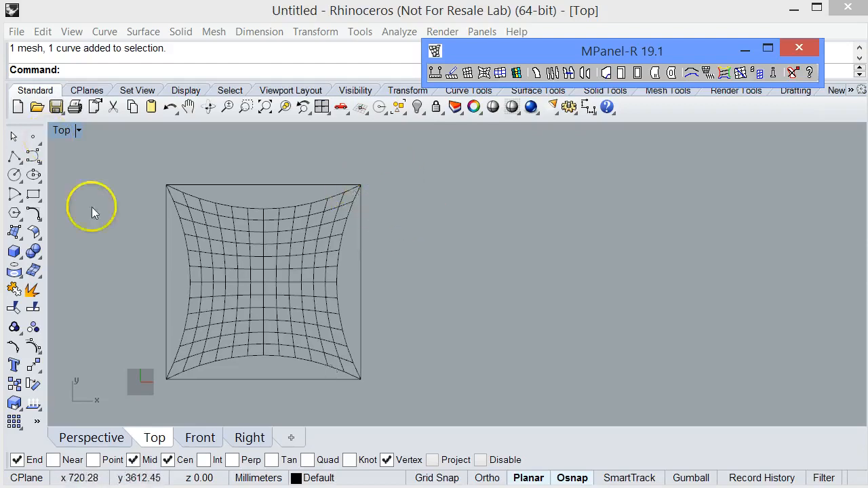
# Draw a short, steep guy line just outside the upper-right corner of the square frame.
pyautogui.click(14, 156)
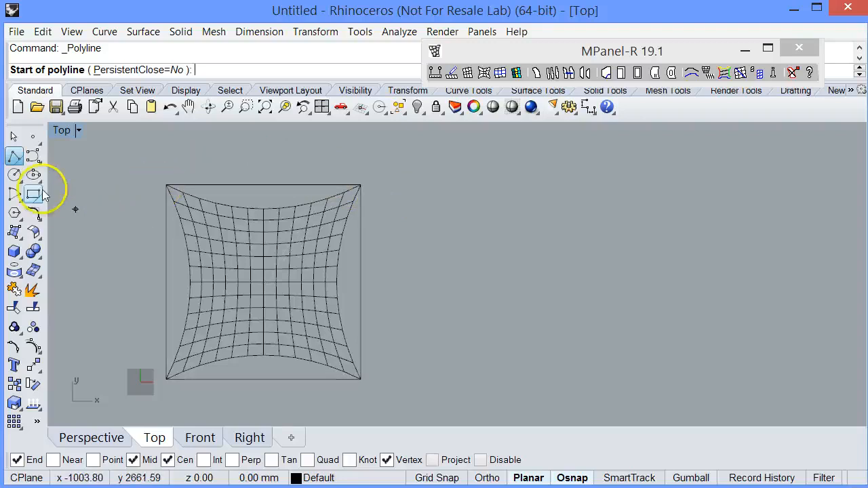
pyautogui.rightClick(13, 158)
pyautogui.click(379, 178)
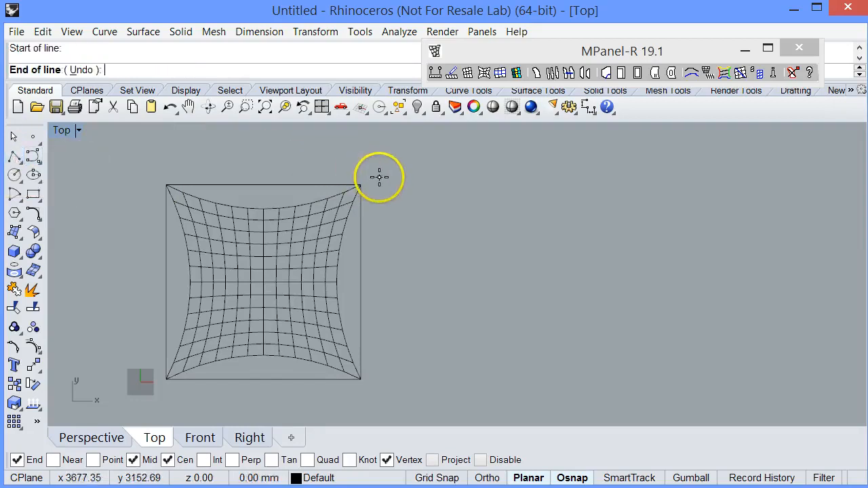
pyautogui.click(386, 202)
pyautogui.click(477, 219)
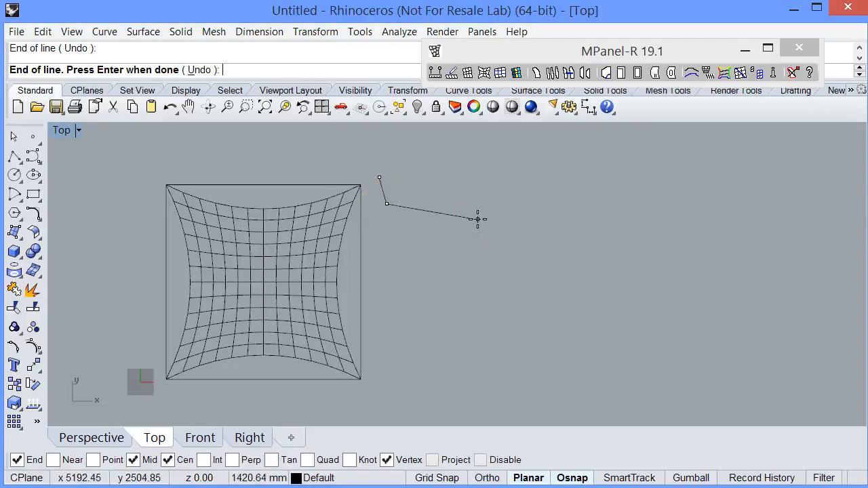
pyautogui.rightClick(477, 219)
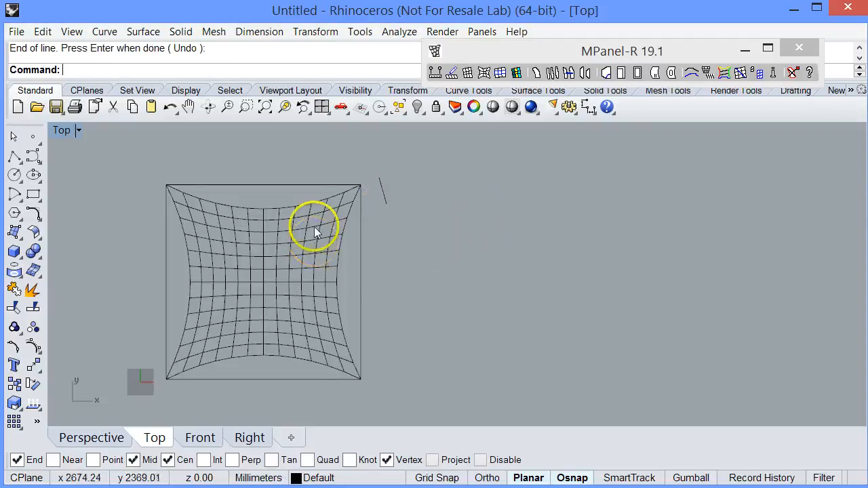
pyautogui.scroll(4, 316, 222)
pyautogui.scroll(-4, 358, 202)
pyautogui.click(411, 172)
pyautogui.scroll(2, 403, 174)
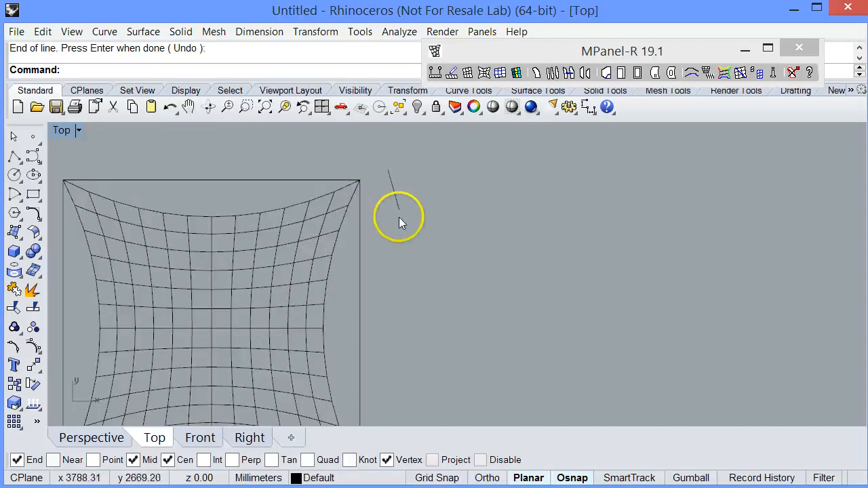
pyautogui.scroll(-2, 417, 201)
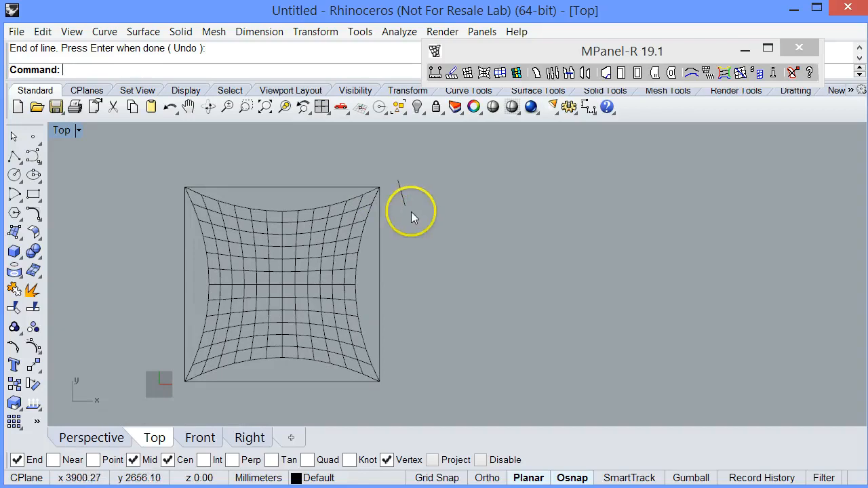
pyautogui.moveTo(410, 212); pyautogui.dragTo(398, 183)
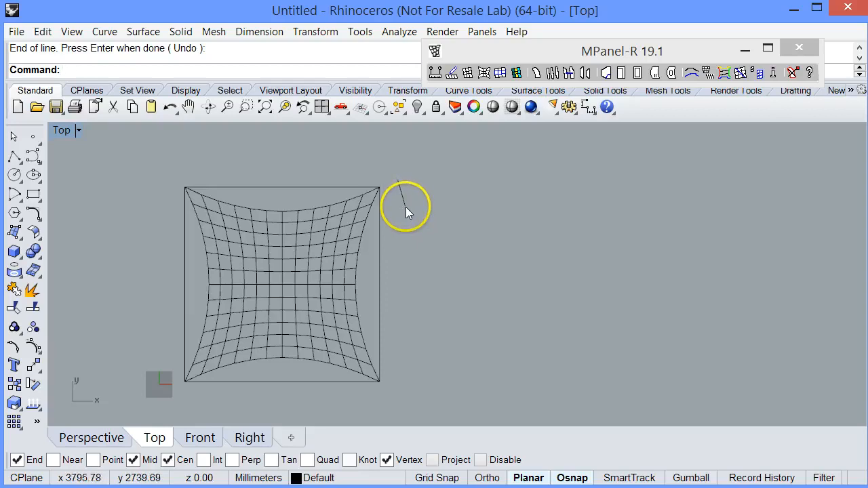
# Move the short guy line by its upper endpoint onto the upper-right corner of the square frame.
pyautogui.scroll(2, 404, 207)
pyautogui.click(398, 186)
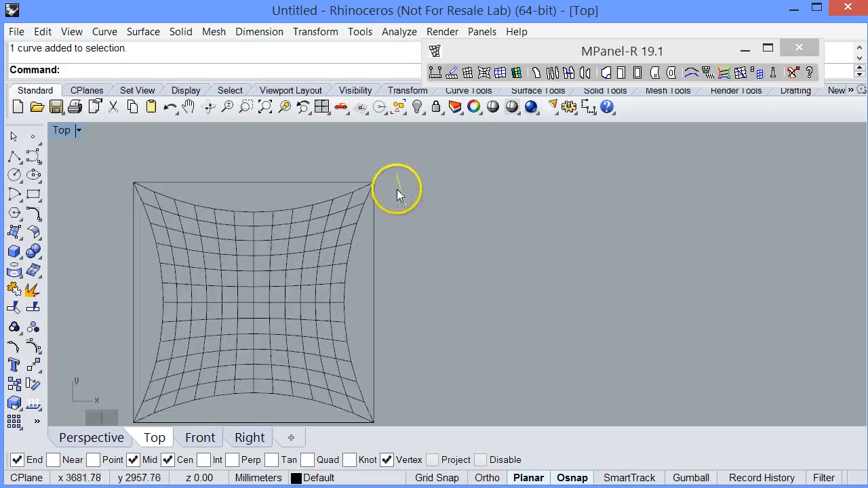
pyautogui.click(317, 32)
pyautogui.click(324, 50)
pyautogui.click(396, 174)
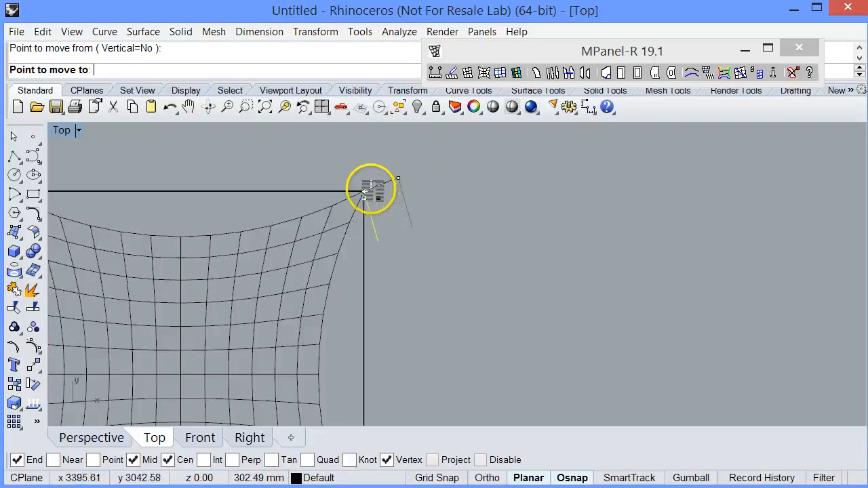
pyautogui.click(374, 184)
pyautogui.press('Escape')
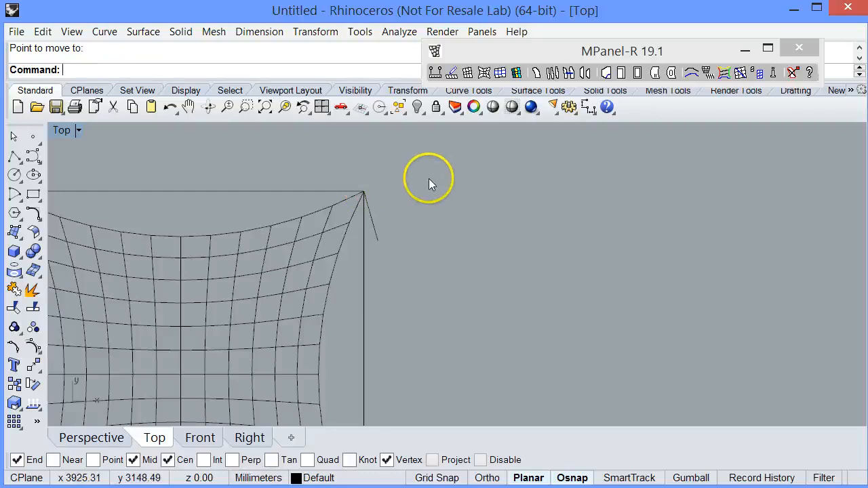
# Show the mesh's control points and move its upper-right corner vertex to the free end of the guy line.
pyautogui.click(333, 264)
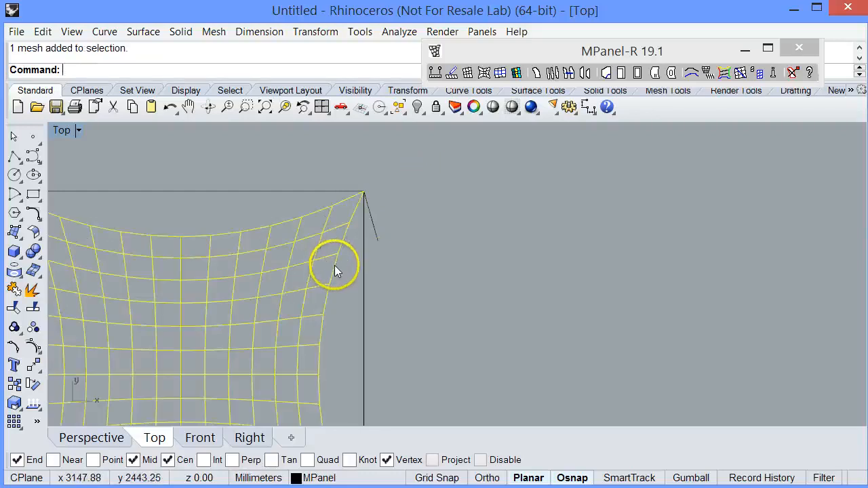
pyautogui.click(34, 345)
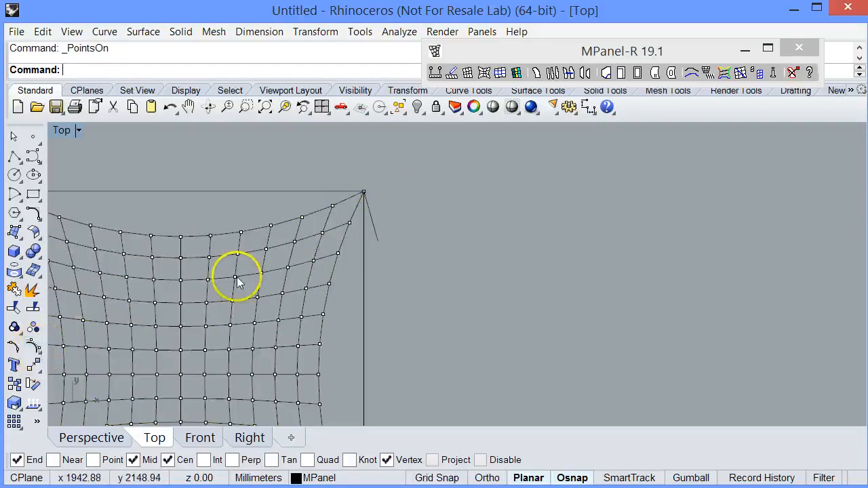
pyautogui.click(364, 192)
pyautogui.moveTo(364, 193); pyautogui.dragTo(376, 240)
pyautogui.press('Escape')
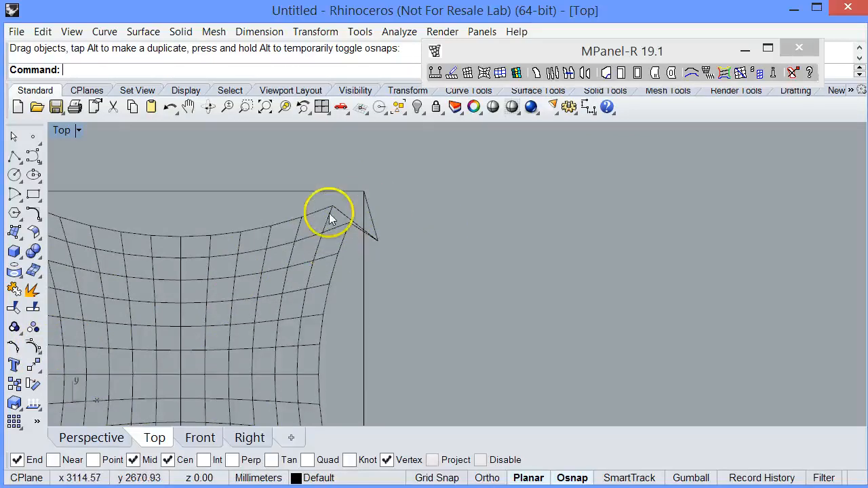
# Review the guy link settings for cable edge relaxation and inspect the guy line drawn at the mesh corner.
pyautogui.scroll(-5, 461, 170)
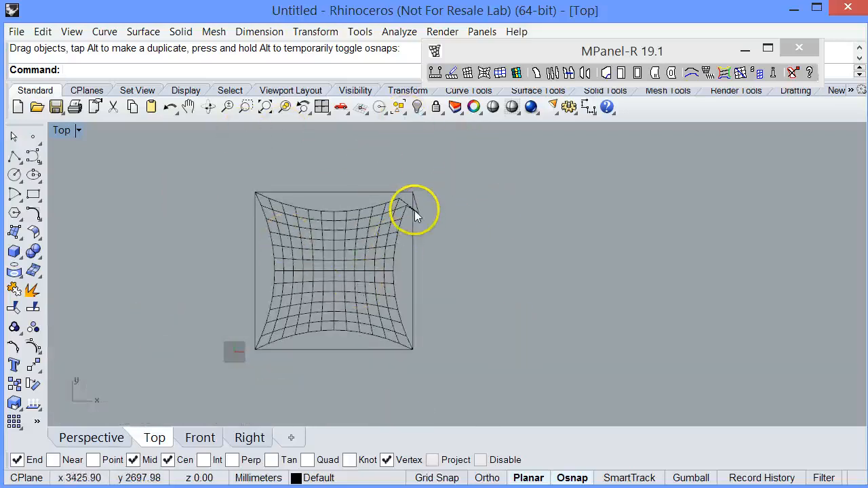
pyautogui.scroll(4, 414, 202)
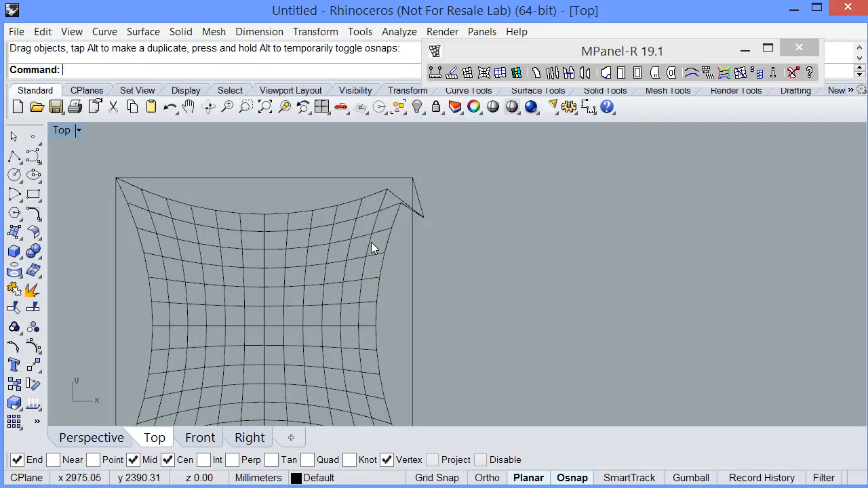
pyautogui.click(483, 72)
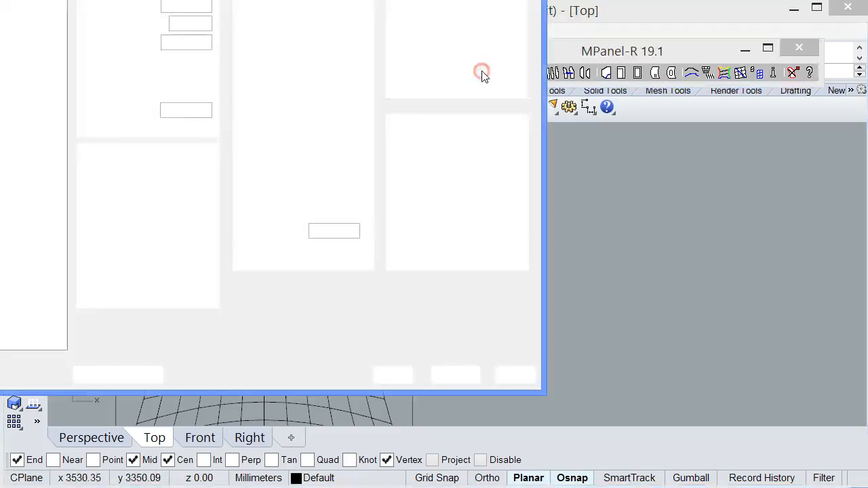
pyautogui.moveTo(318, 0); pyautogui.dragTo(640, 32)
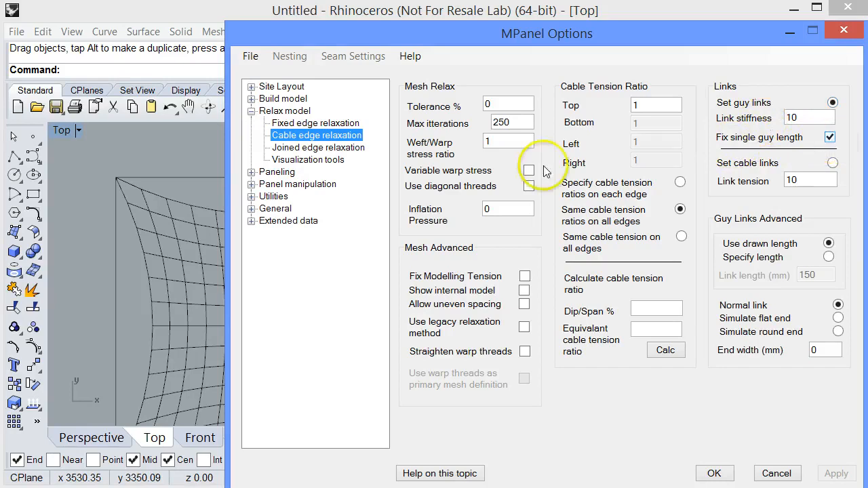
pyautogui.click(75, 209)
pyautogui.scroll(-3, 76, 193)
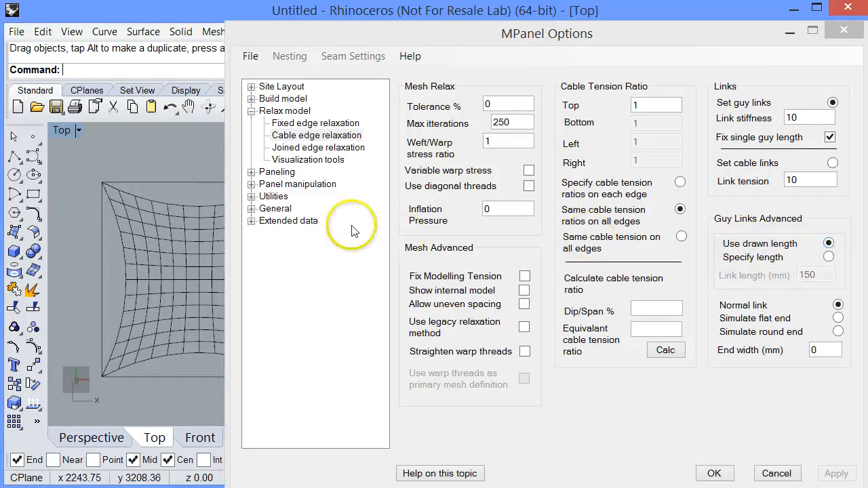
pyautogui.click(208, 179)
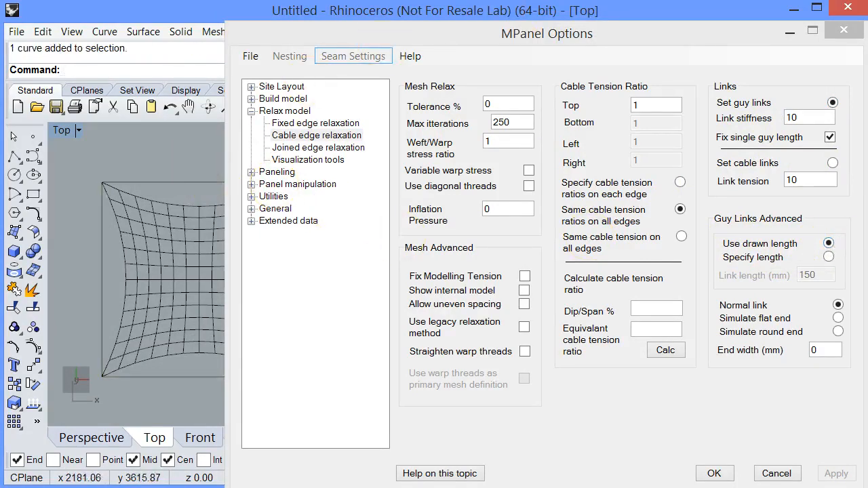
pyautogui.click(789, 31)
pyautogui.scroll(3, 309, 193)
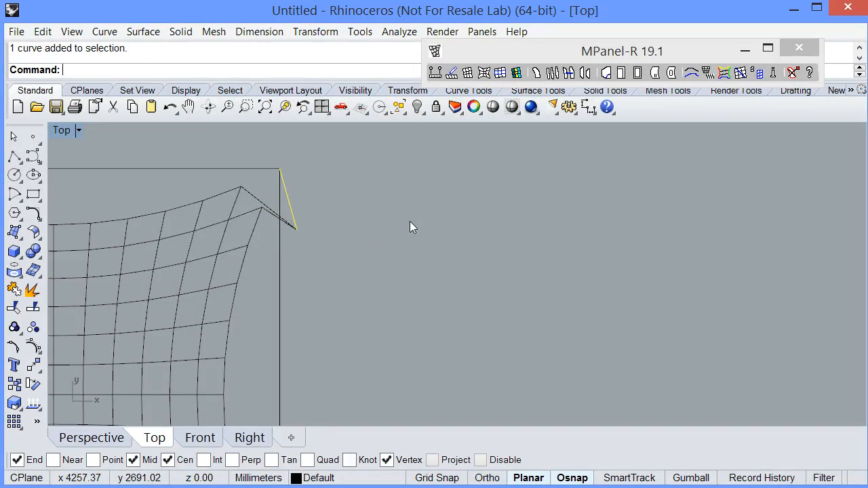
# Set the guy links in the cable edge relaxation options to a specified length of 300 mm.
pyautogui.click(485, 74)
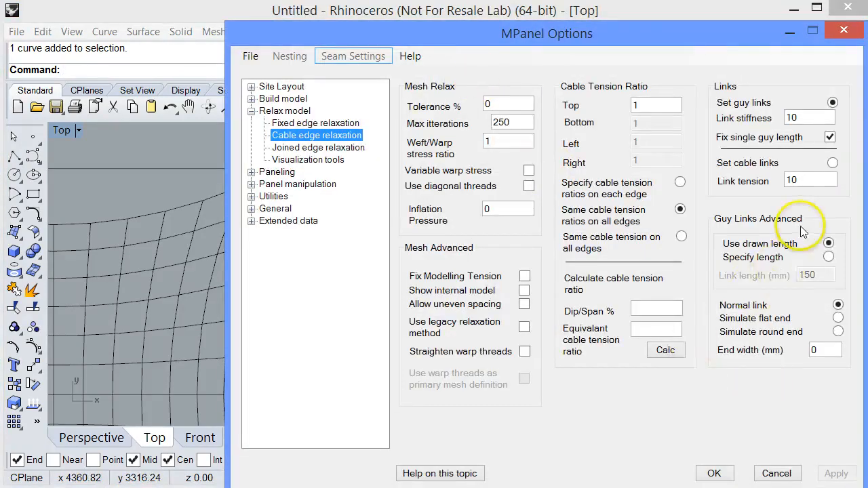
pyautogui.click(829, 257)
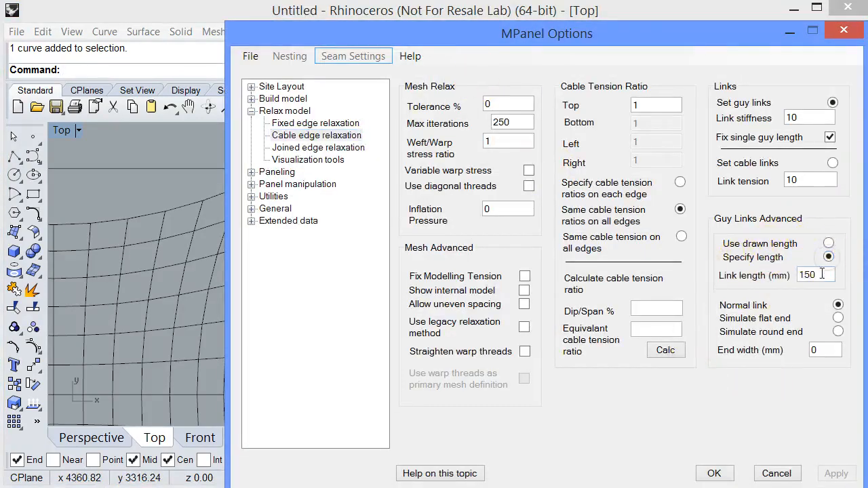
pyautogui.moveTo(831, 274); pyautogui.dragTo(790, 276)
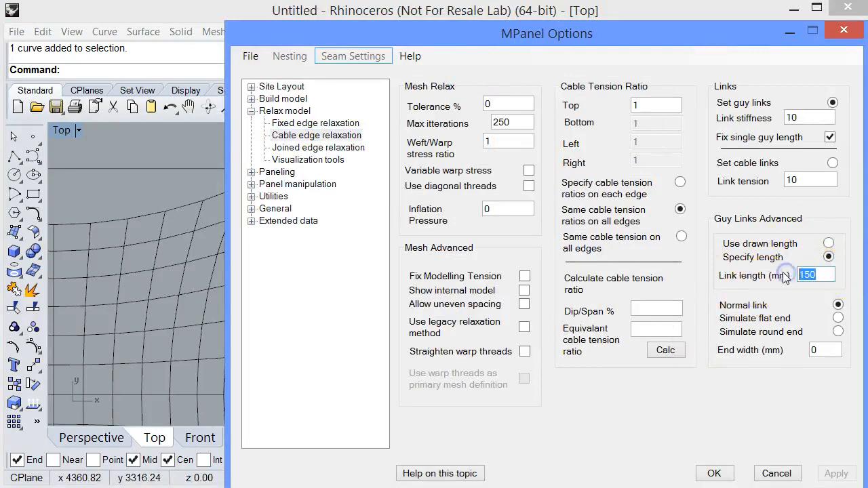
pyautogui.write('300')
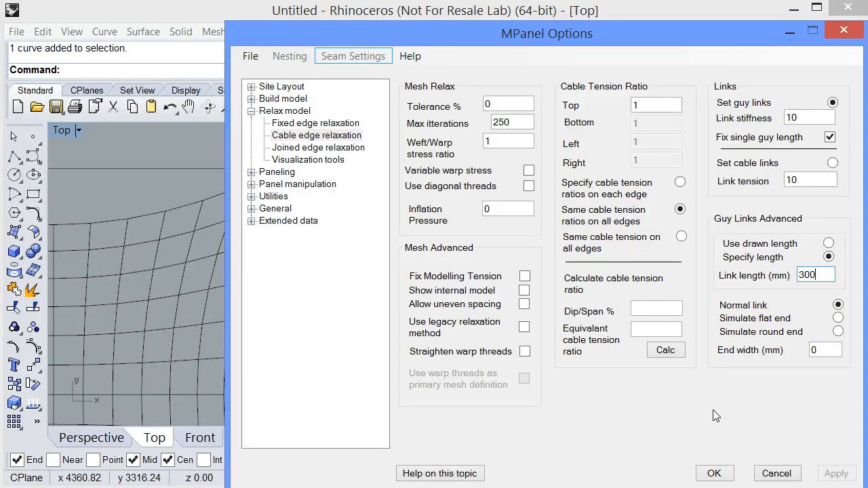
pyautogui.click(714, 474)
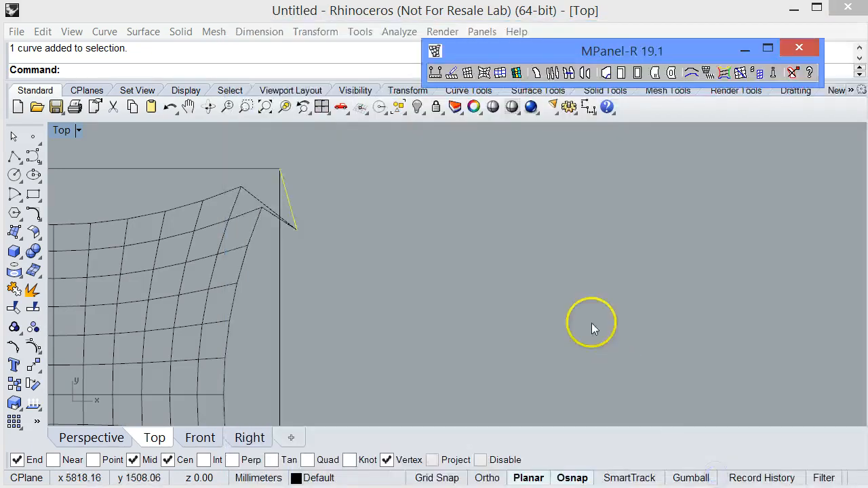
# Relax the mesh together with the square frame and guy line, and clear the red overlay left by the relaxation.
pyautogui.scroll(-3, 523, 206)
pyautogui.moveTo(226, 163); pyautogui.dragTo(507, 392)
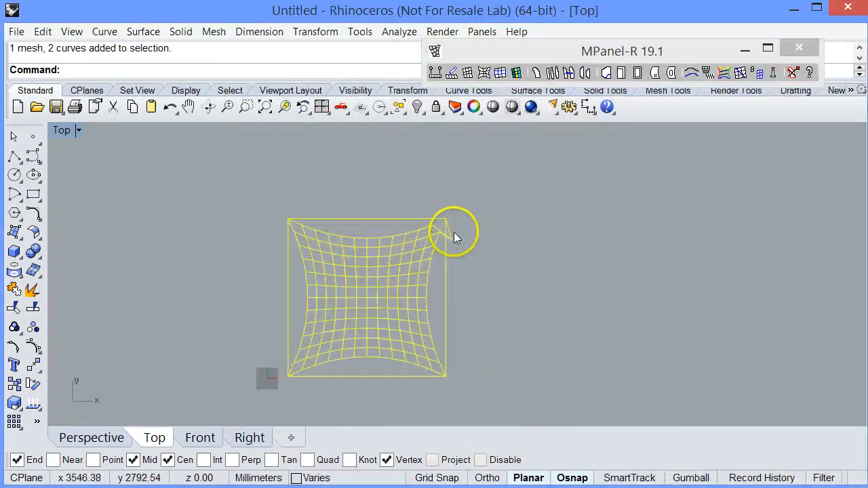
pyautogui.click(485, 52)
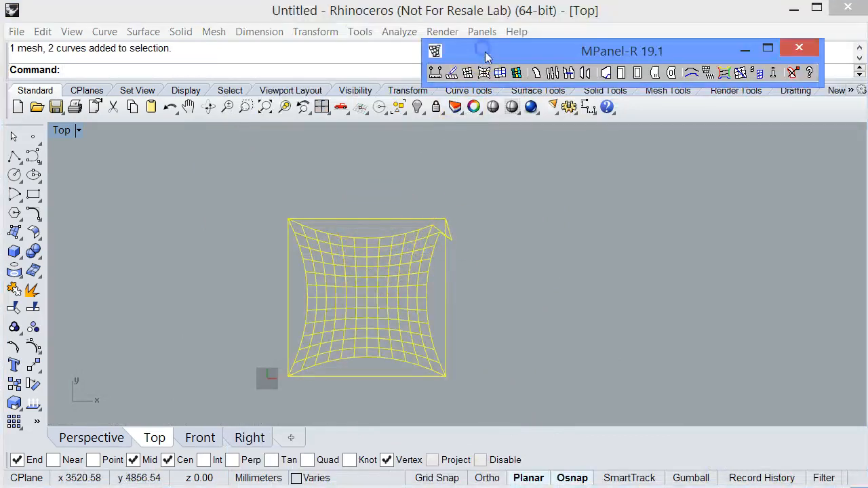
pyautogui.click(484, 73)
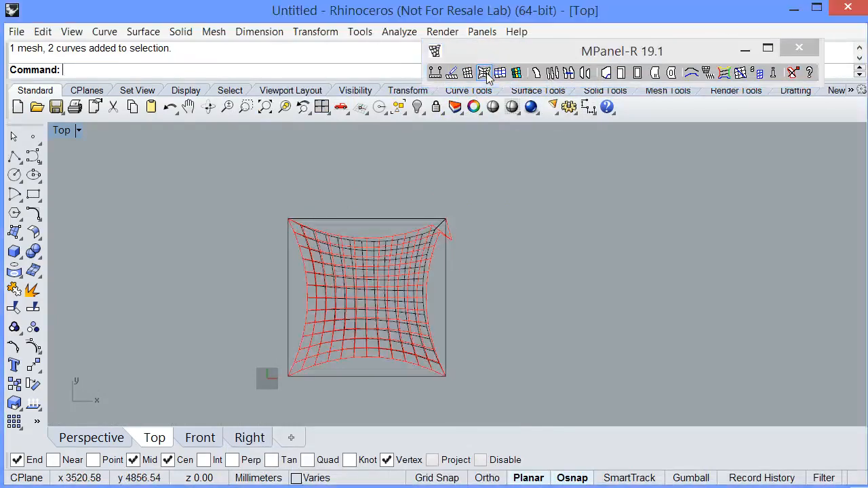
pyautogui.click(792, 73)
# Measure the length of the relaxed guy link at the upper-right corner.
pyautogui.scroll(1, 425, 227)
pyautogui.scroll(2, 428, 228)
pyautogui.click(477, 215)
pyautogui.scroll(-2, 324, 222)
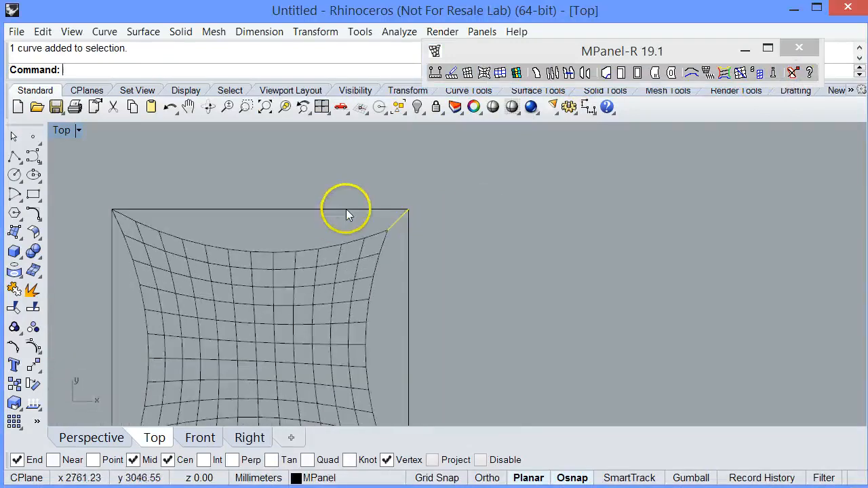
pyautogui.scroll(-1, 346, 210)
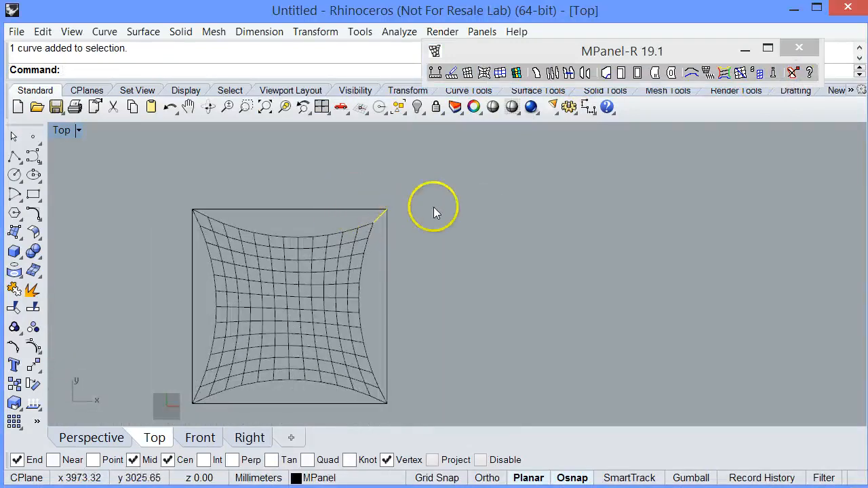
pyautogui.click(394, 32)
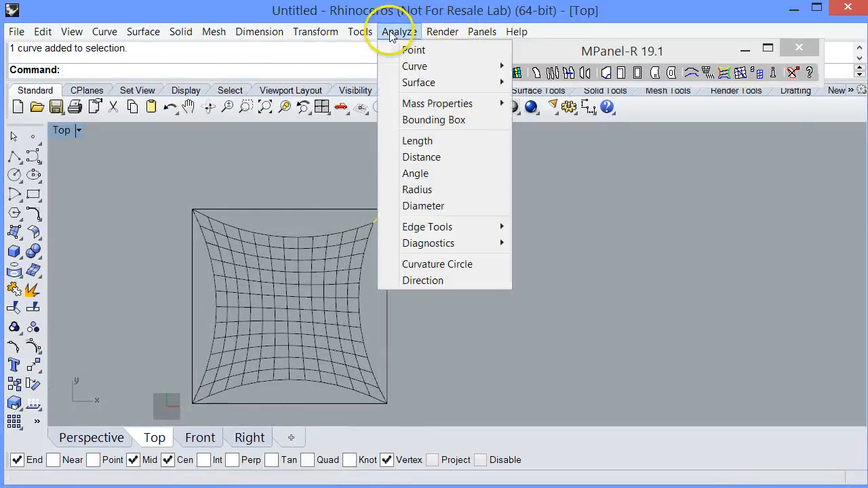
pyautogui.click(444, 141)
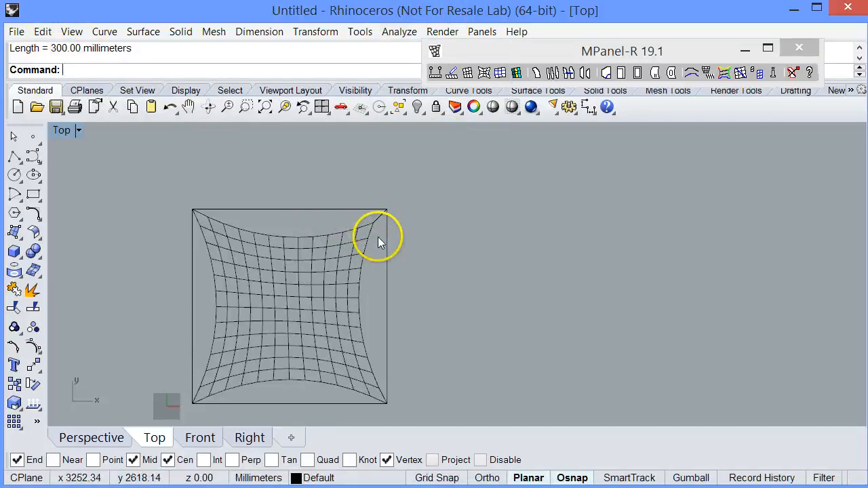
pyautogui.scroll(4, 439, 250)
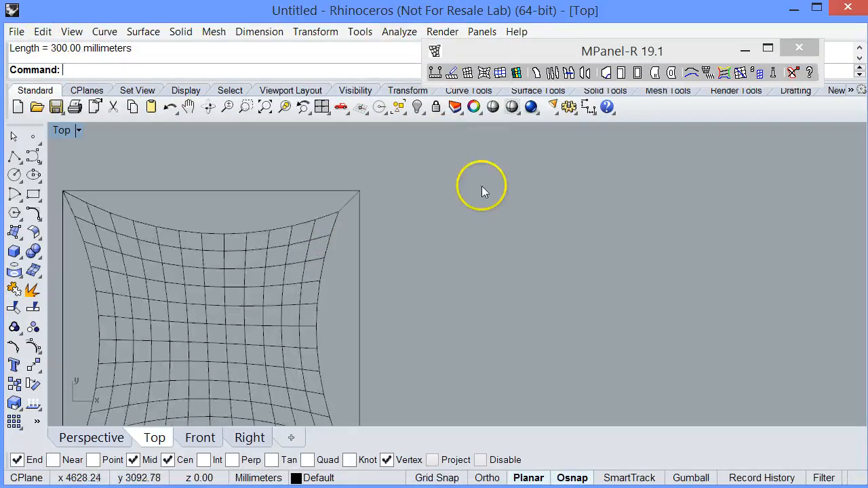
pyautogui.scroll(-2, 482, 187)
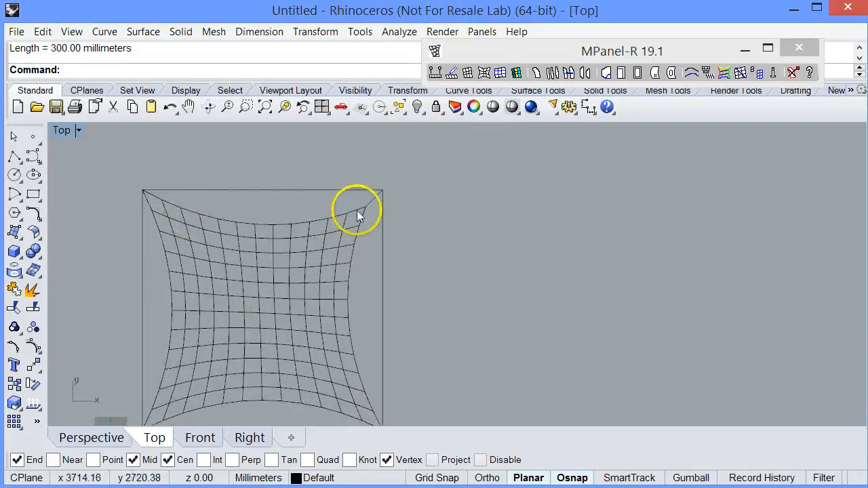
pyautogui.click(341, 234)
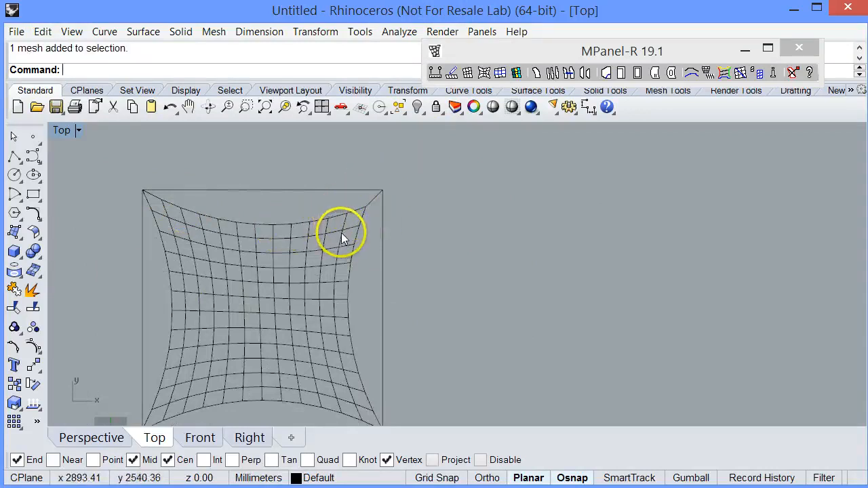
pyautogui.click(367, 209)
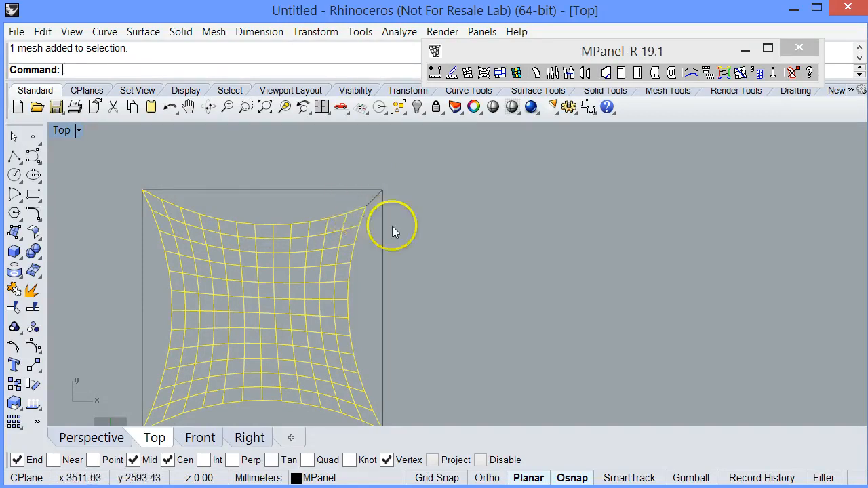
pyautogui.click(434, 199)
pyautogui.scroll(-3, 433, 200)
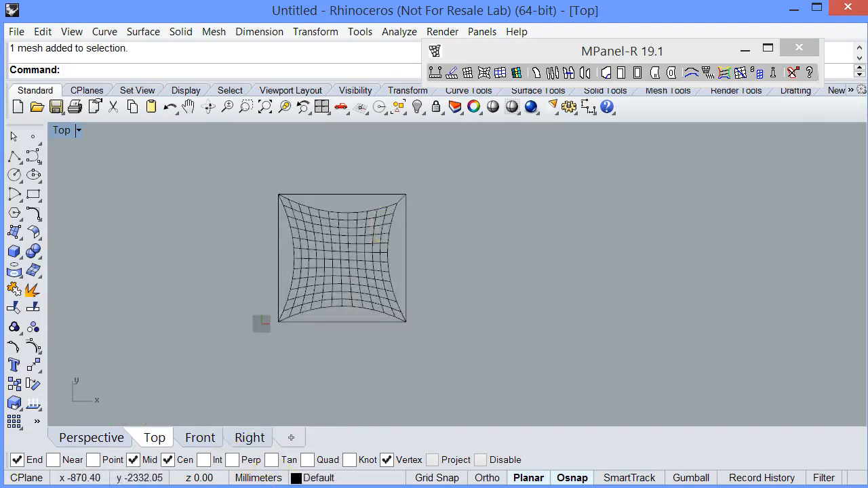